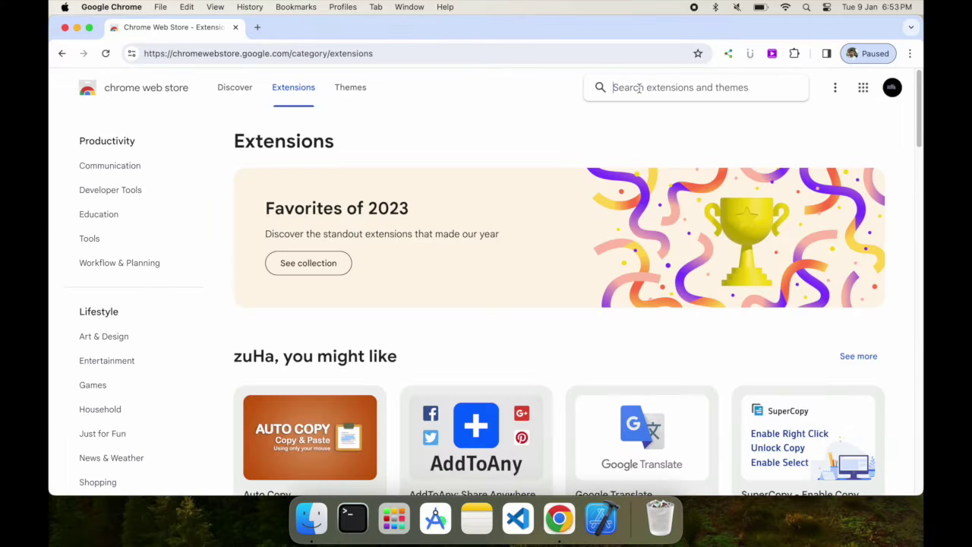
# Find 'ikontacts' in the Chrome Web Store, add the extension to Chrome, and pin it to the toolbar.
pyautogui.write('ikontacts')
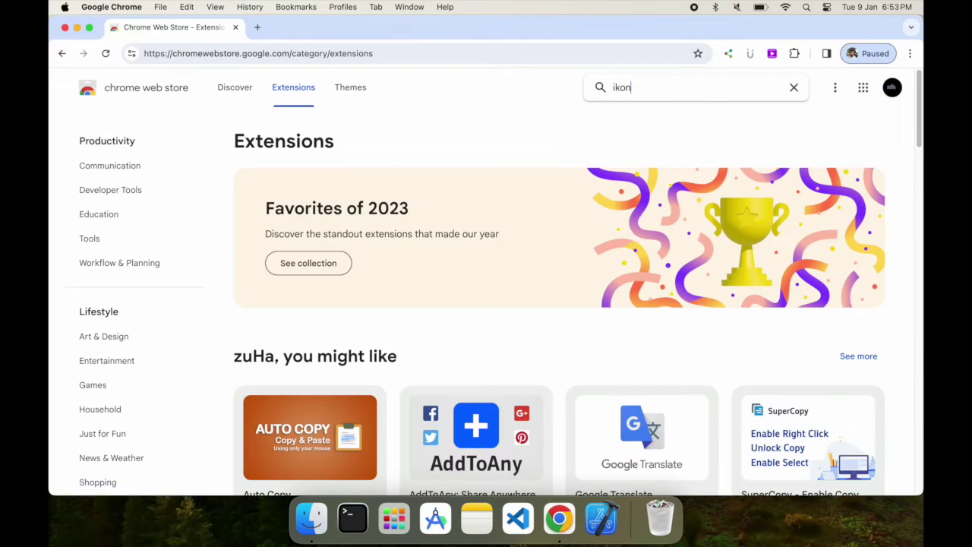
pyautogui.press('Return')
pyautogui.click(452, 159)
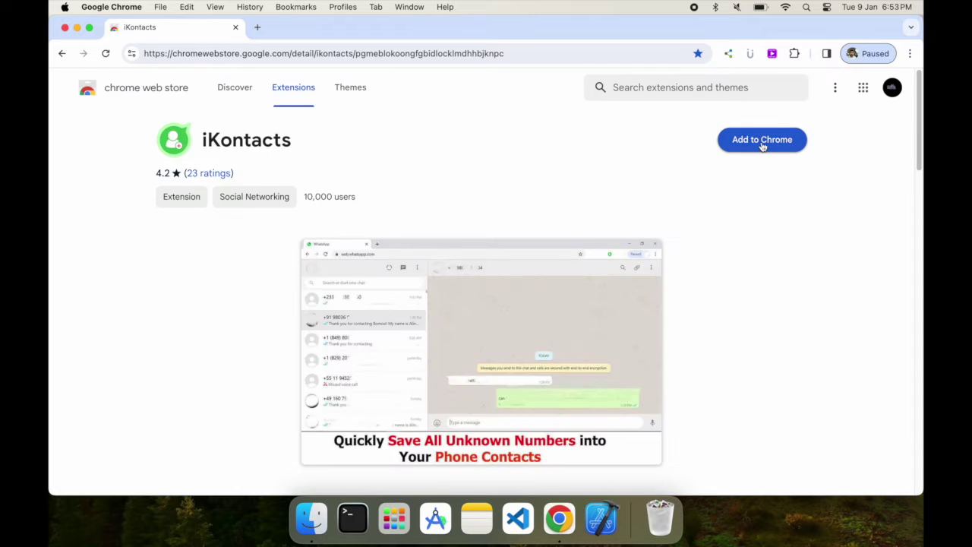
pyautogui.click(763, 142)
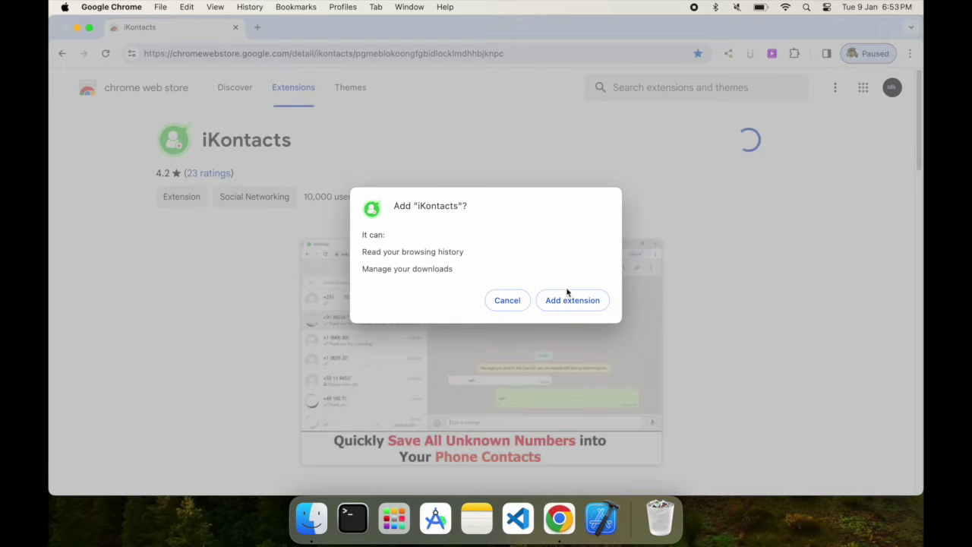
pyautogui.click(570, 300)
pyautogui.click(794, 53)
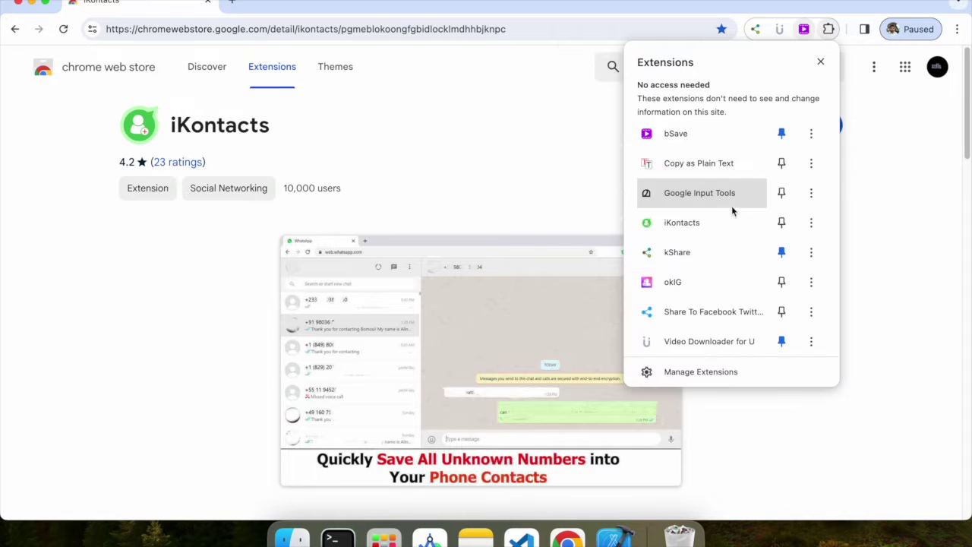
pyautogui.click(781, 223)
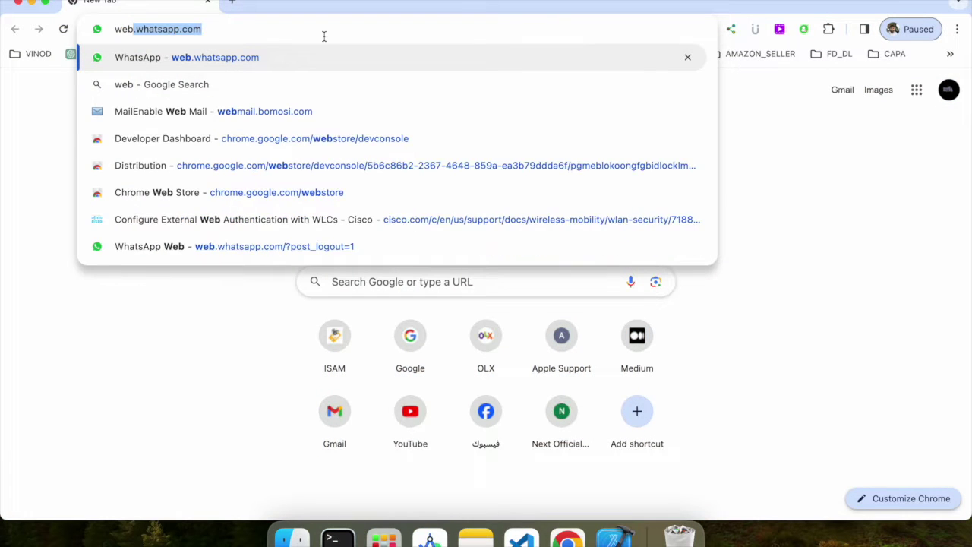
# Load web.whatsapp.com to bring up the WhatsApp Web chat list.
pyautogui.press('Return')
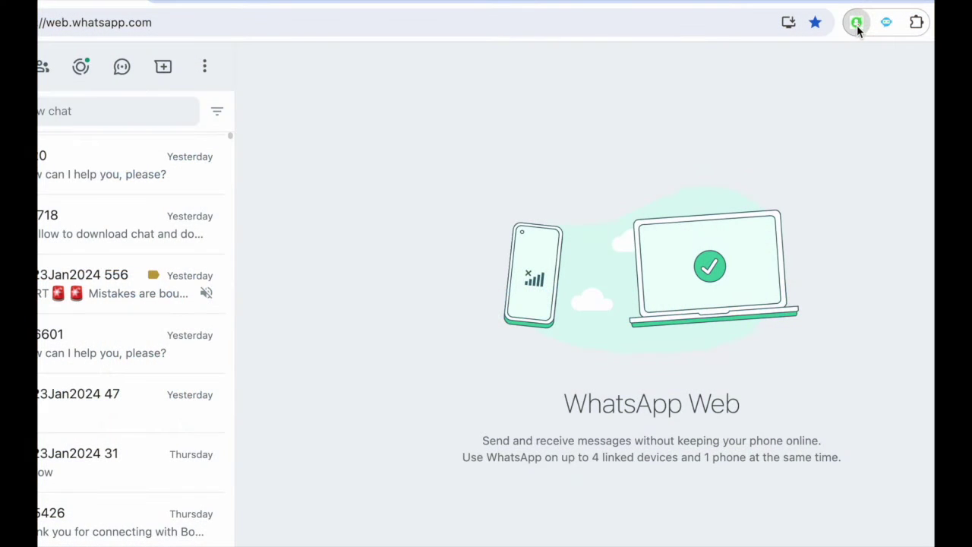
# Open the iKontacts panel and expand its Contacts filter options.
pyautogui.click(857, 25)
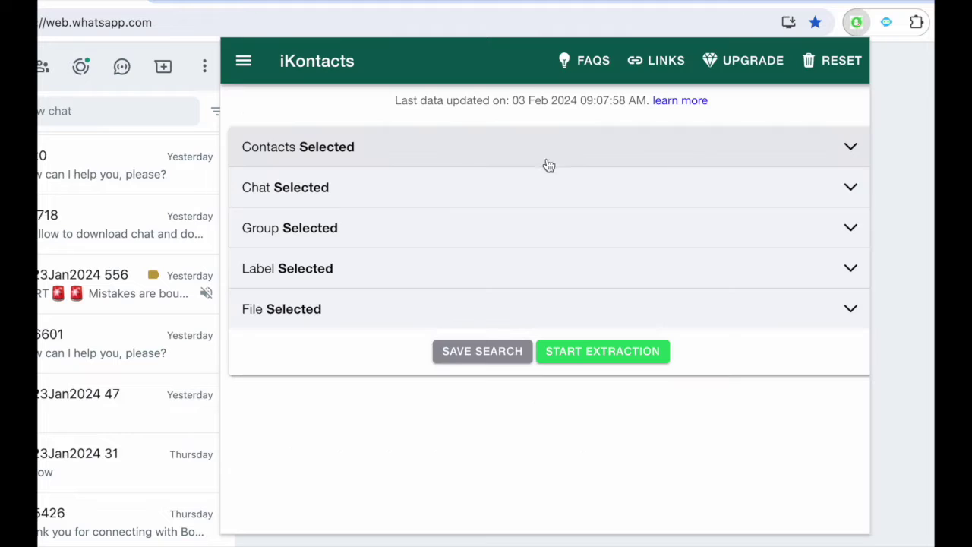
pyautogui.click(846, 154)
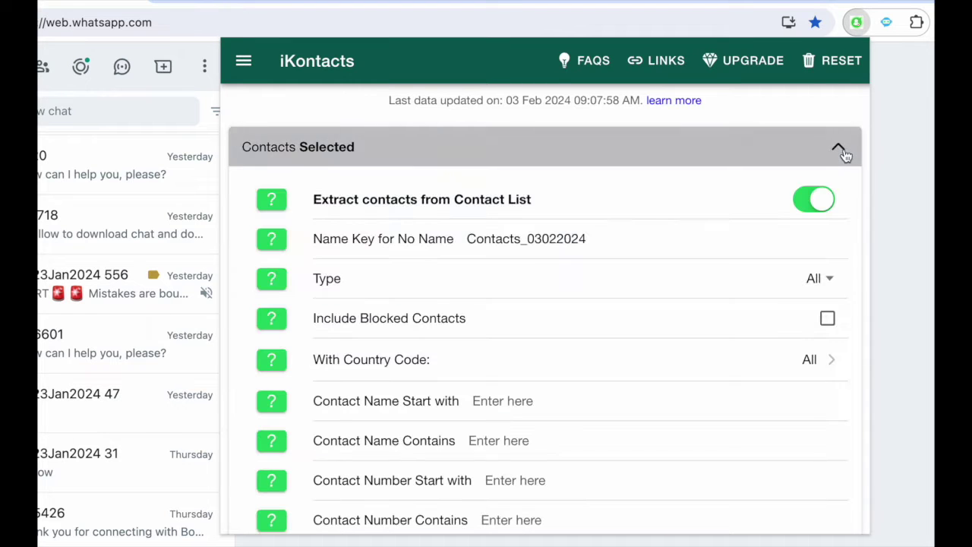
pyautogui.click(819, 202)
pyautogui.click(819, 201)
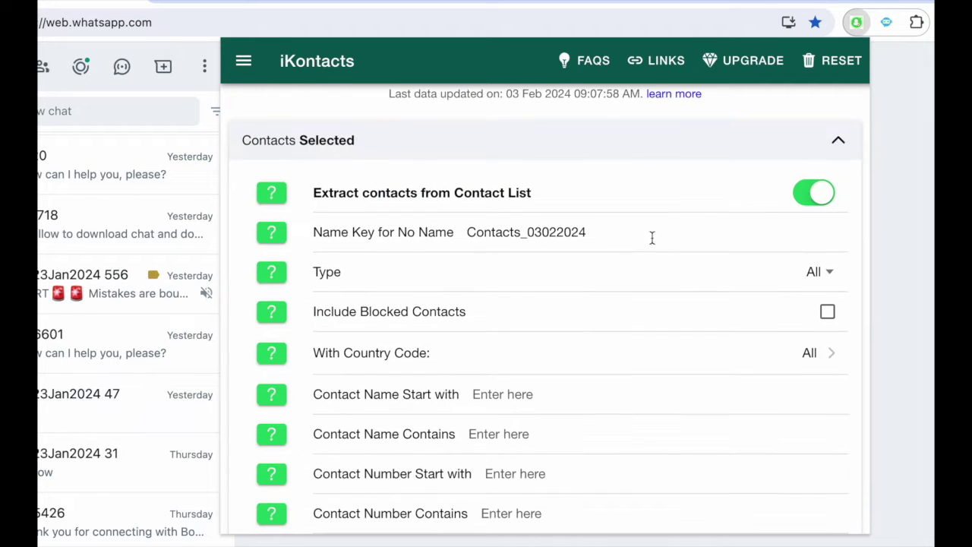
pyautogui.click(270, 195)
pyautogui.click(271, 194)
# Set the no-name key to 'Name1 Test' and keep the contact type as All.
pyautogui.click(632, 235)
pyautogui.press('BackSpace')
pyautogui.press('BackSpace')
pyautogui.press('BackSpace')
pyautogui.press('BackSpace')
pyautogui.press('BackSpace')
pyautogui.press('BackSpace')
pyautogui.press('BackSpace')
pyautogui.press('BackSpace')
pyautogui.write('Name1 Test')
pyautogui.click(811, 271)
pyautogui.press('Down')
pyautogui.press('Down')
pyautogui.press('Up')
pyautogui.press('Up')
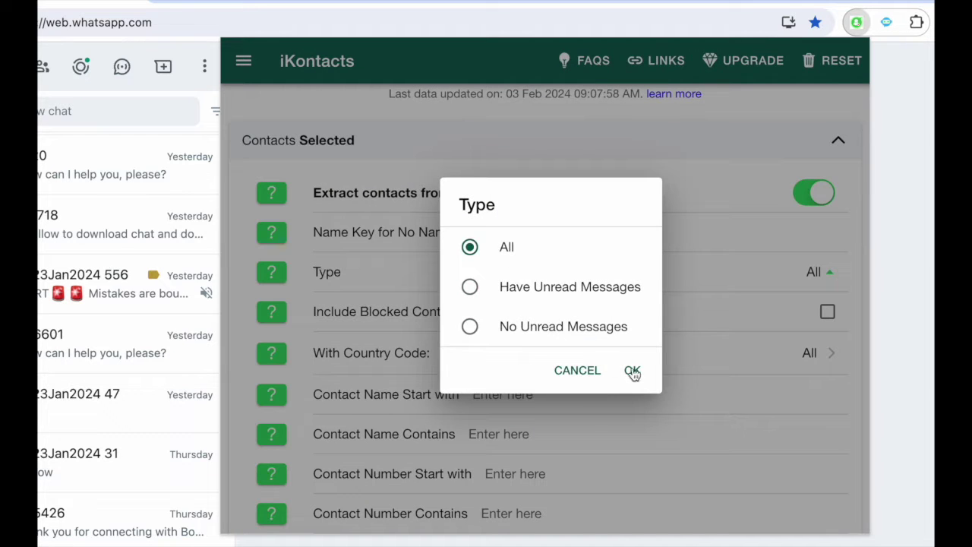
pyautogui.click(632, 370)
# In the country code picker, select United States and Canada.
pyautogui.scroll(-2, 739, 323)
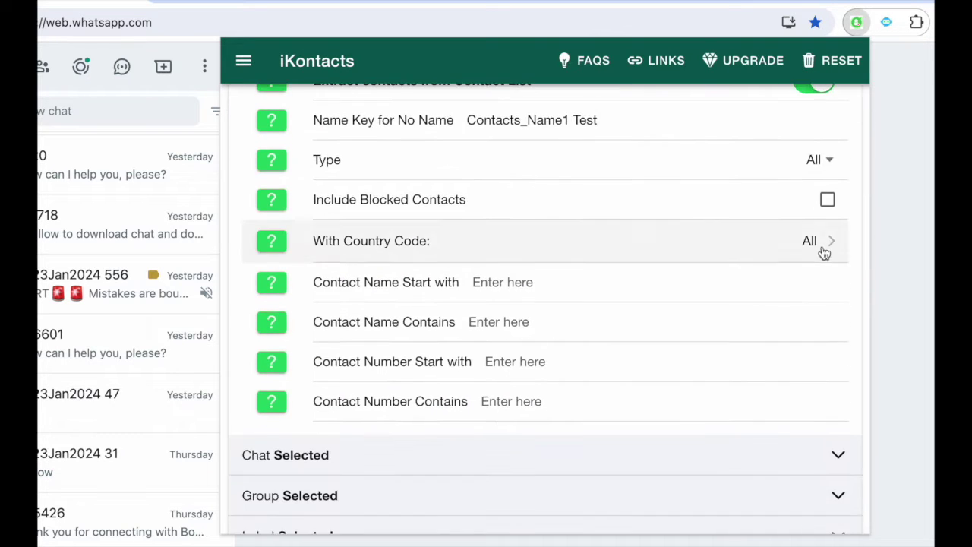
pyautogui.click(763, 252)
pyautogui.scroll(-5, 575, 291)
pyautogui.scroll(5, 575, 291)
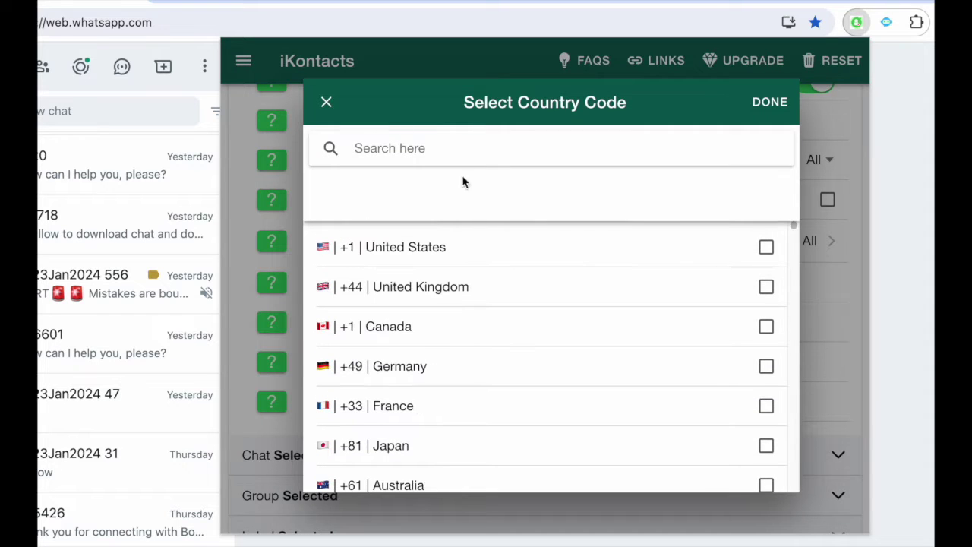
pyautogui.click(467, 155)
pyautogui.write('ger')
pyautogui.press('BackSpace')
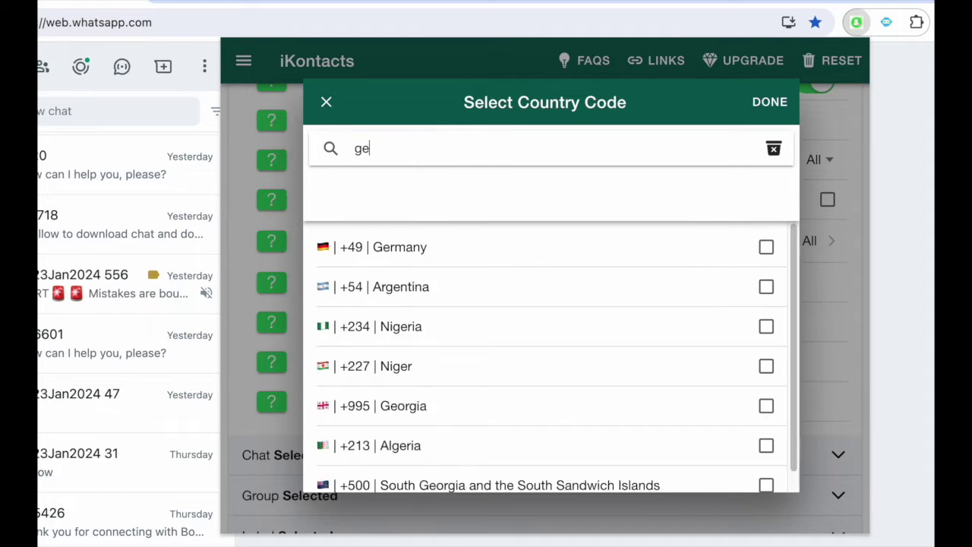
pyautogui.press('BackSpace')
pyautogui.press('BackSpace')
pyautogui.click(766, 249)
pyautogui.click(766, 371)
# Add Germany and United Kingdom, drop Canada, and confirm the country selection.
pyautogui.scroll(-1, 769, 360)
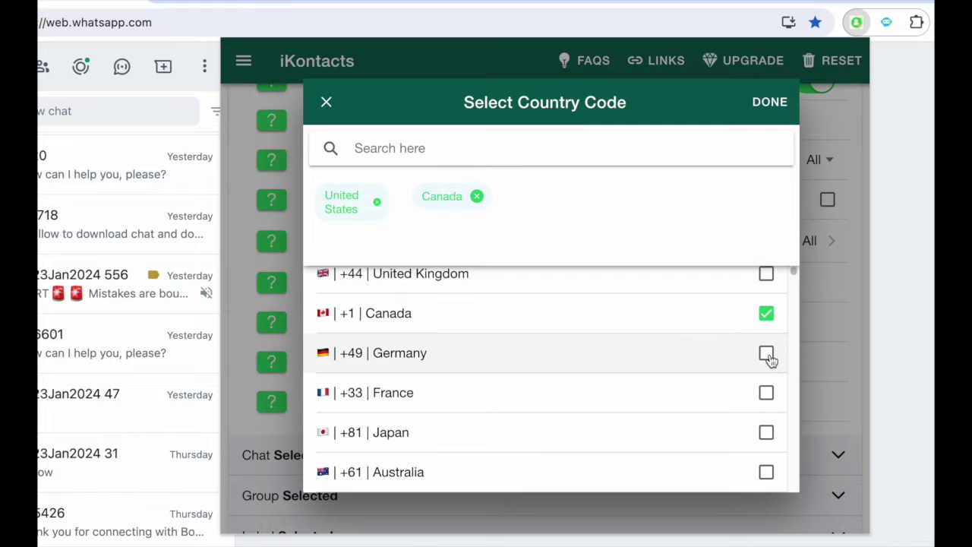
pyautogui.click(767, 352)
pyautogui.click(479, 196)
pyautogui.scroll(1, 748, 356)
pyautogui.scroll(1, 748, 356)
pyautogui.click(767, 331)
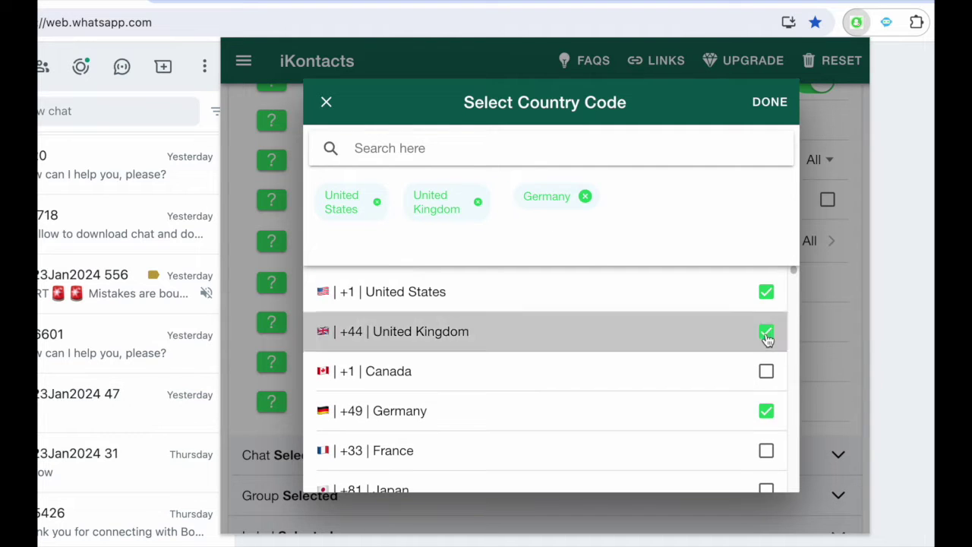
pyautogui.click(770, 103)
pyautogui.click(695, 248)
pyautogui.click(767, 103)
# Switch off contact-list extraction and collapse the Contacts options.
pyautogui.scroll(-1, 704, 307)
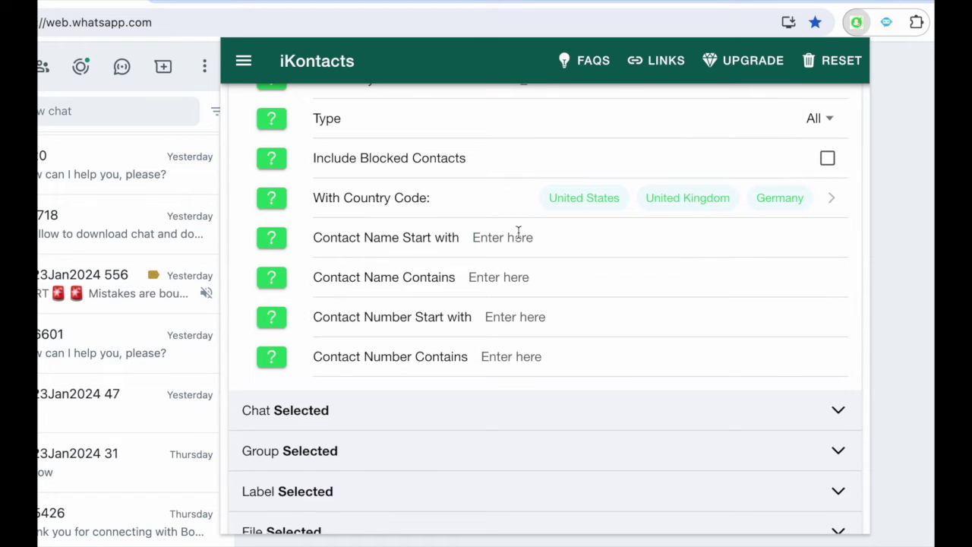
pyautogui.scroll(3, 704, 306)
pyautogui.click(810, 203)
pyautogui.click(814, 160)
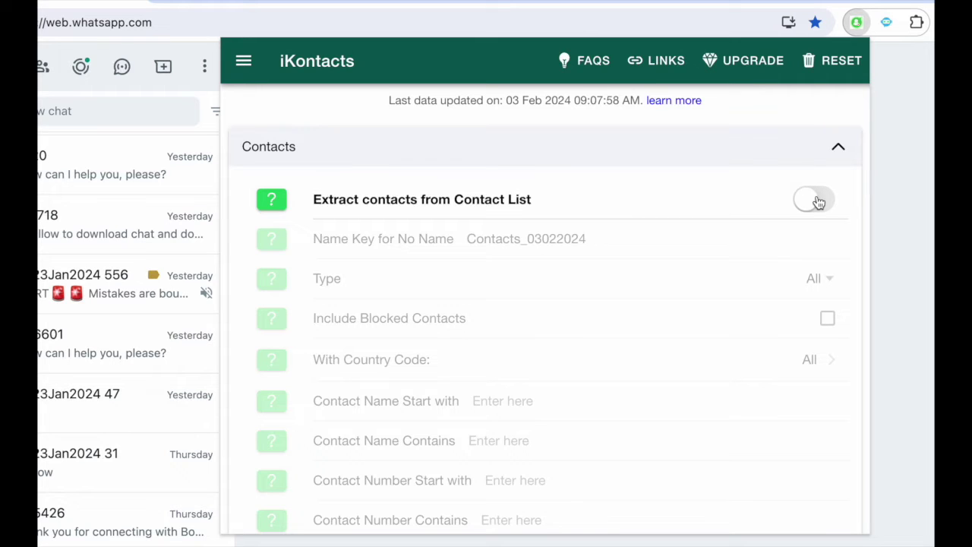
# Collapse Contacts, then expand and collapse the Group Selected settings.
pyautogui.click(814, 159)
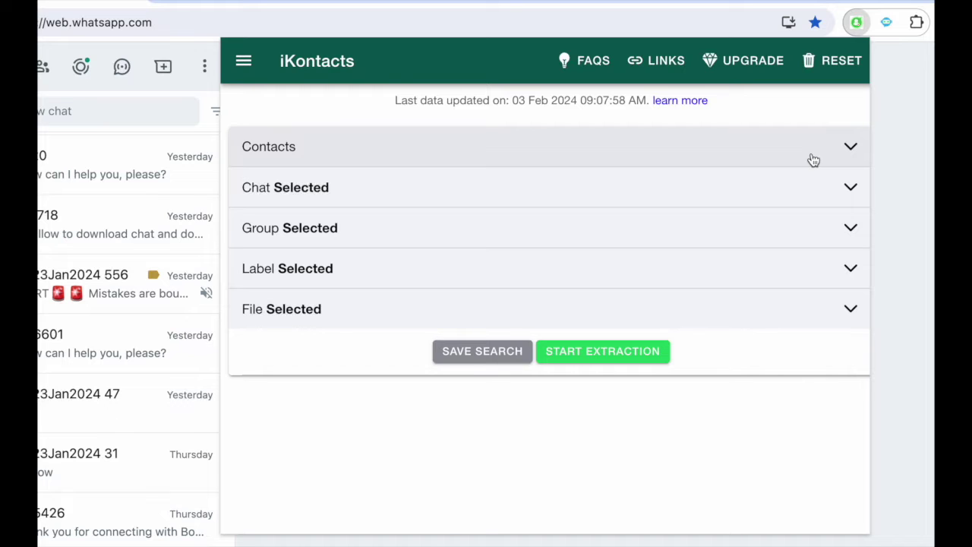
pyautogui.click(699, 228)
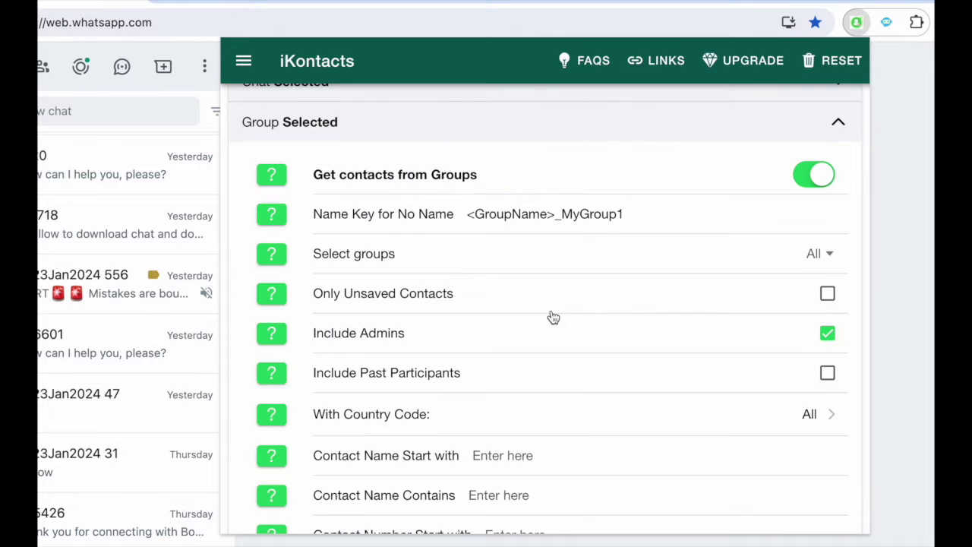
pyautogui.click(827, 294)
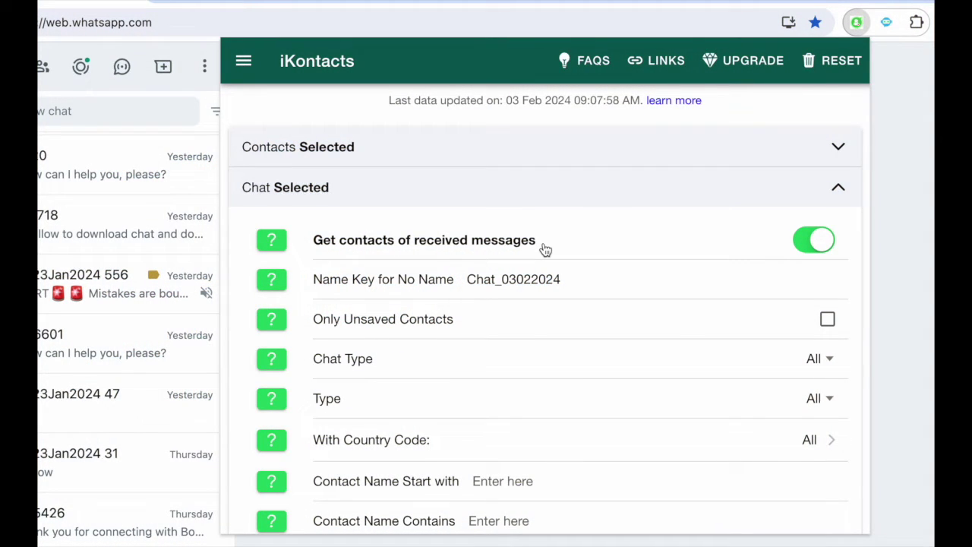
pyautogui.click(814, 160)
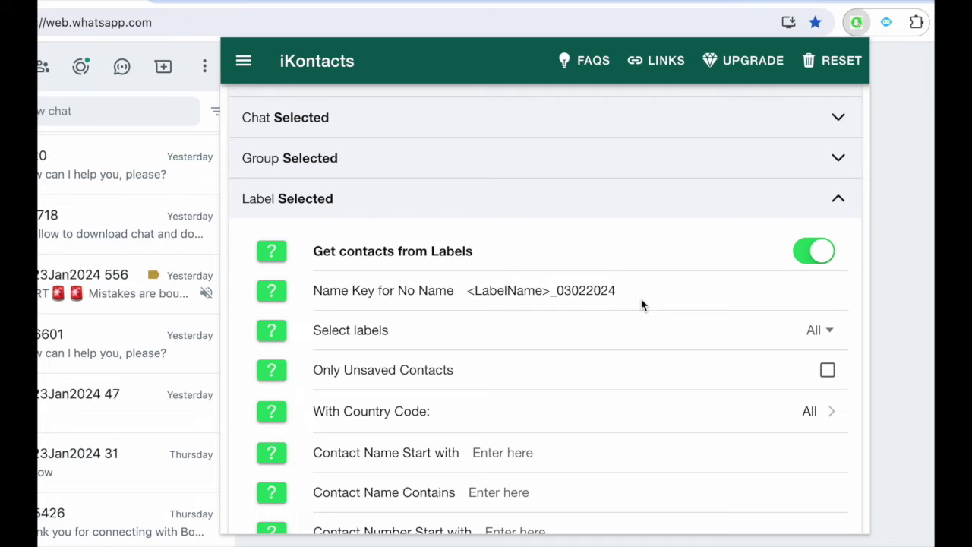
# Collapse the Label settings, tick Include Blocked Contacts, and move on to the next source section.
pyautogui.click(813, 199)
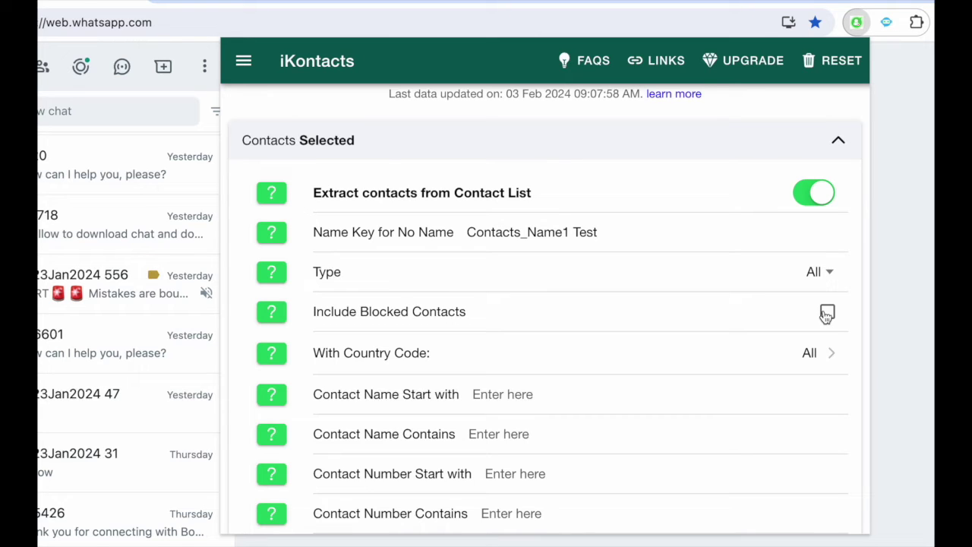
pyautogui.click(826, 316)
pyautogui.click(814, 160)
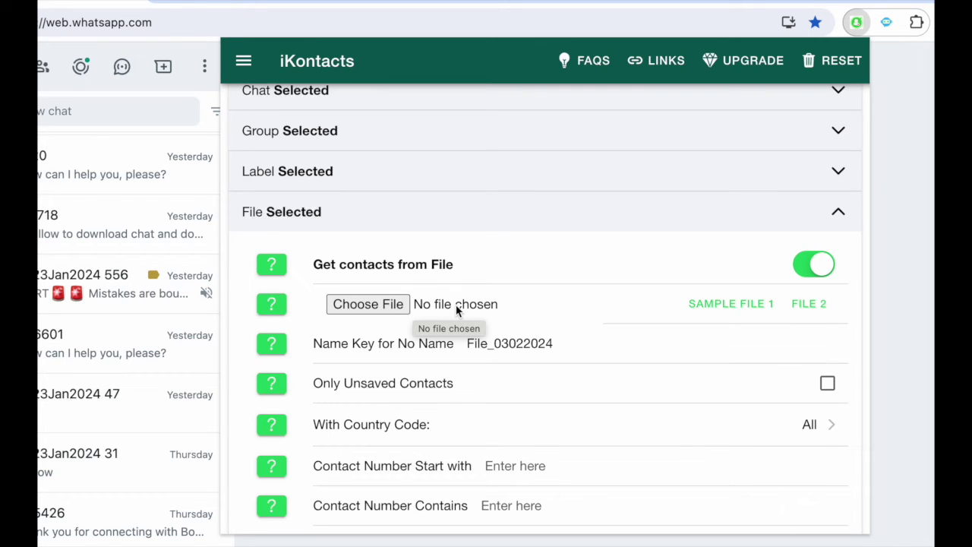
# Collapse the File Selected settings back to the section list.
pyautogui.click(817, 212)
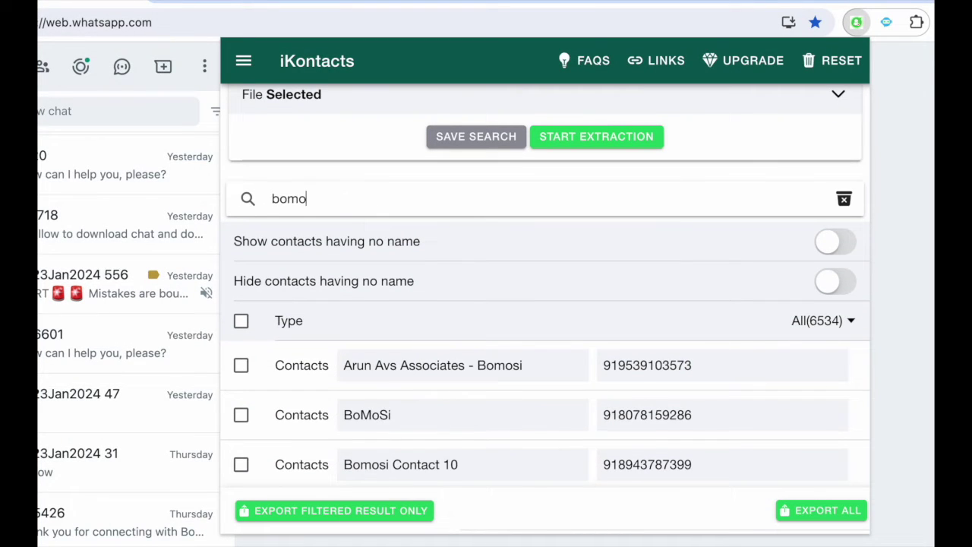
# Clear the contact search and briefly list only the nameless contacts.
pyautogui.scroll(-2, 504, 360)
pyautogui.scroll(3, 299, 245)
pyautogui.click(299, 245)
pyautogui.hotkey('ctrl', 'a')
pyautogui.press('BackSpace')
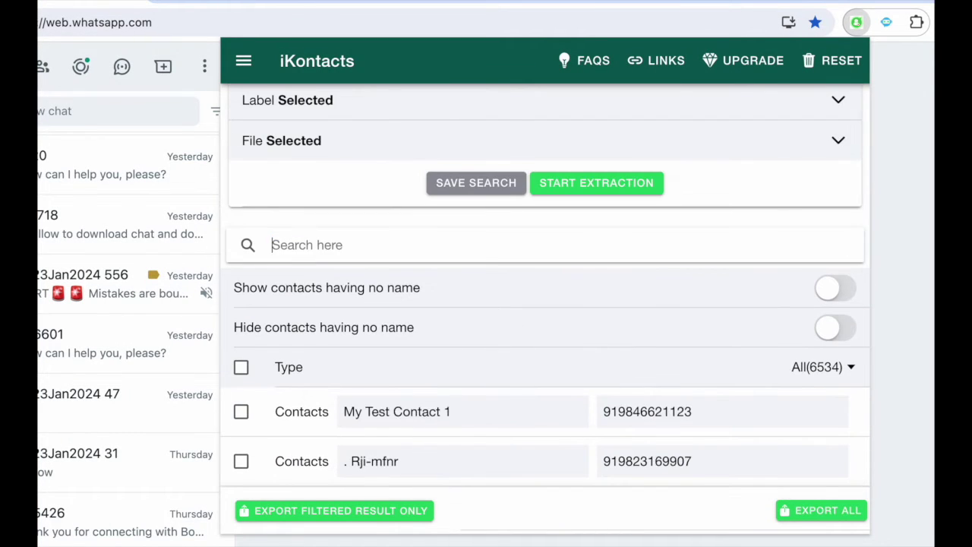
pyautogui.scroll(-2, 630, 289)
pyautogui.click(835, 224)
pyautogui.scroll(-2, 464, 296)
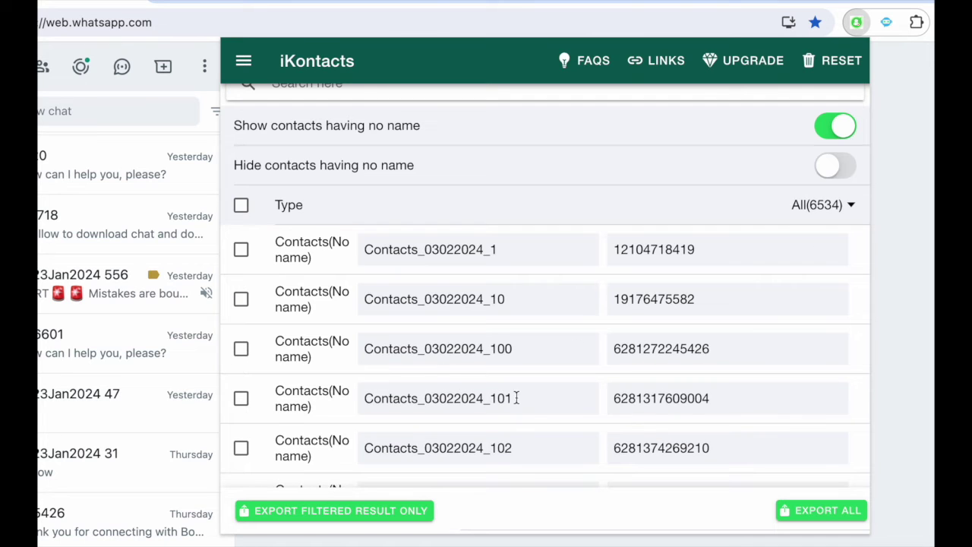
pyautogui.scroll(-4, 740, 395)
pyautogui.scroll(6, 532, 342)
pyautogui.scroll(-2, 312, 356)
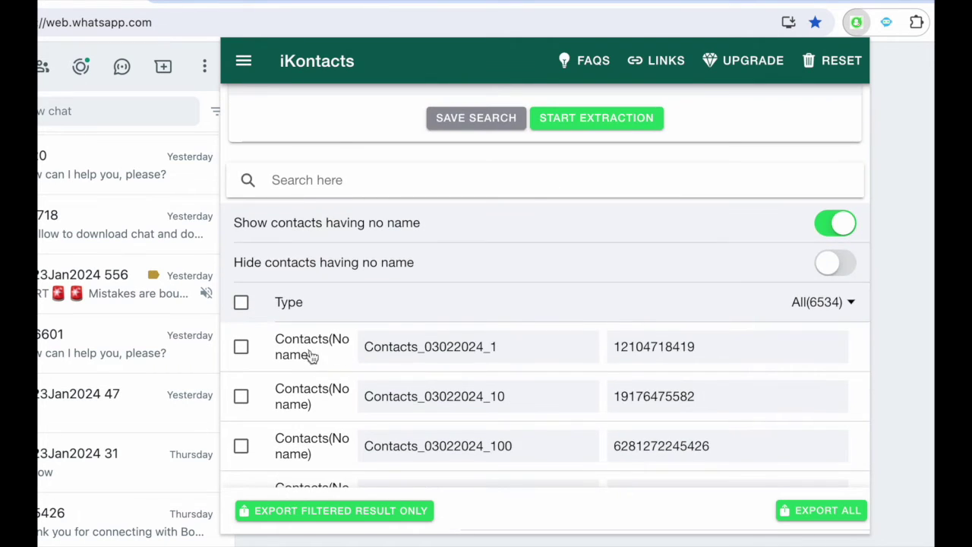
pyautogui.click(834, 225)
# Hide nameless contacts, filter by type, and save the chosen contacts as contacts (16).vcf.
pyautogui.click(844, 272)
pyautogui.scroll(-5, 578, 365)
pyautogui.scroll(6, 522, 346)
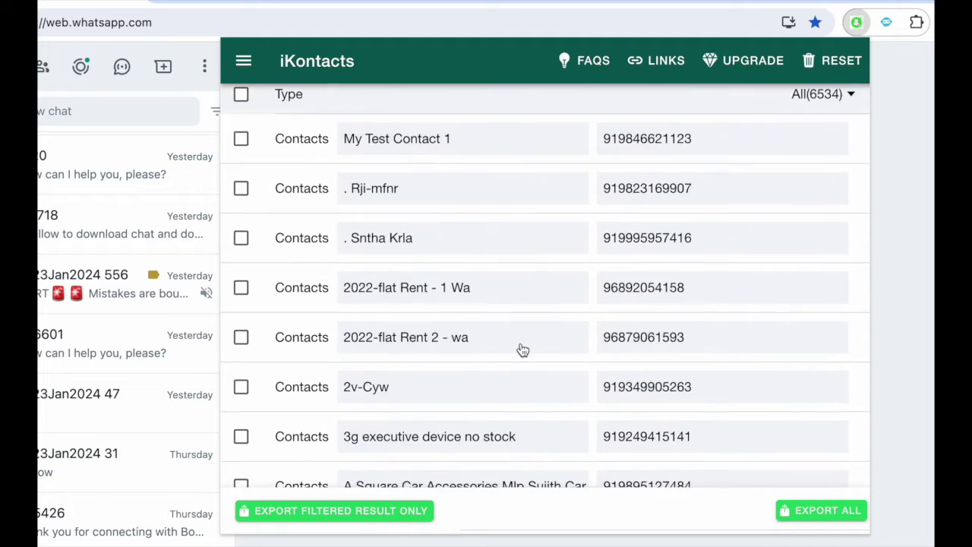
pyautogui.scroll(-1, 826, 274)
pyautogui.click(821, 270)
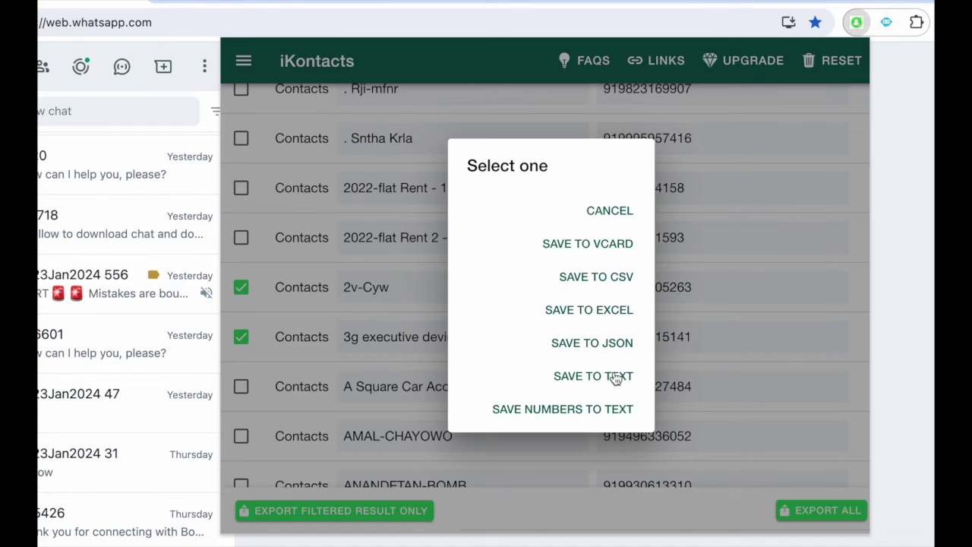
pyautogui.click(602, 244)
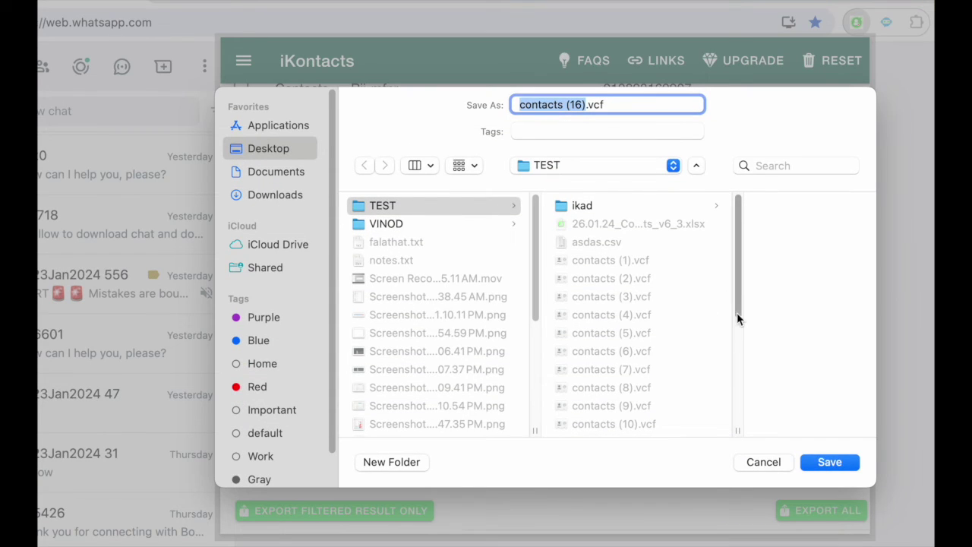
pyautogui.click(843, 463)
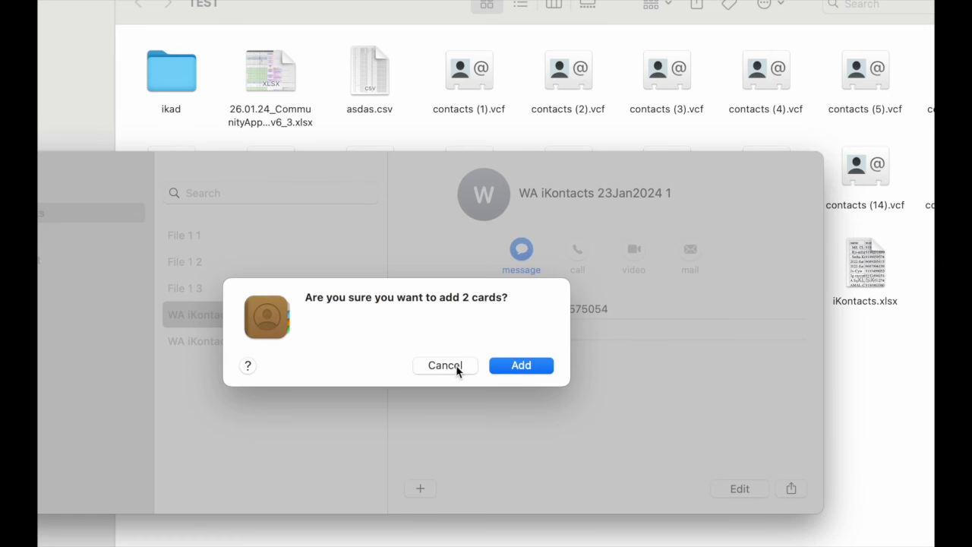
# Cancel the prompt to add the 2 cards to Contacts.
pyautogui.click(446, 365)
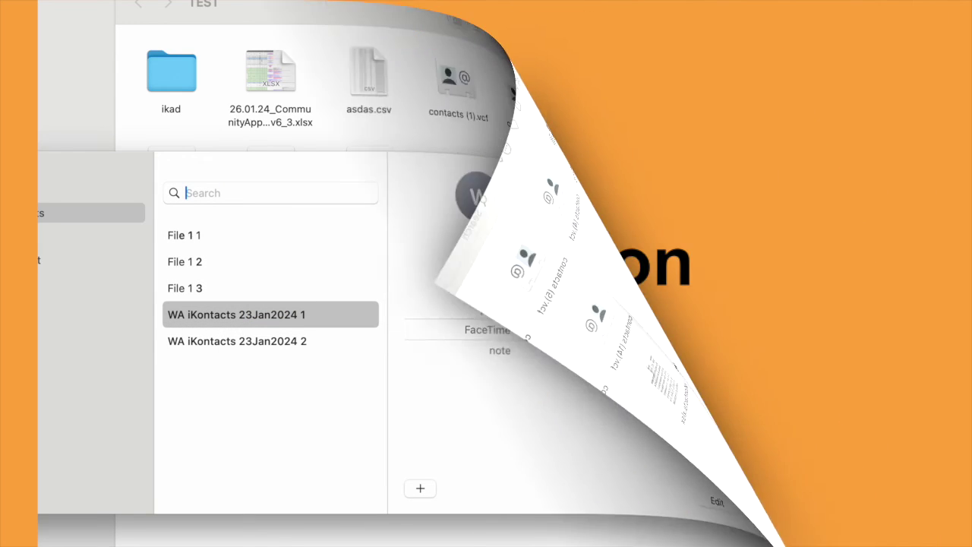